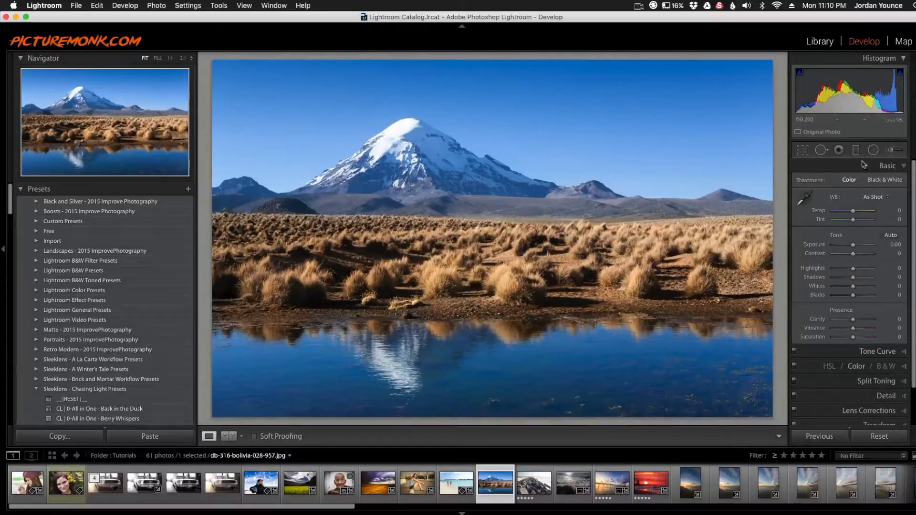
# Start an Adjustment Brush with the effect preset "Brick and Mortar | Enhance - Sunset".
pyautogui.click(890, 151)
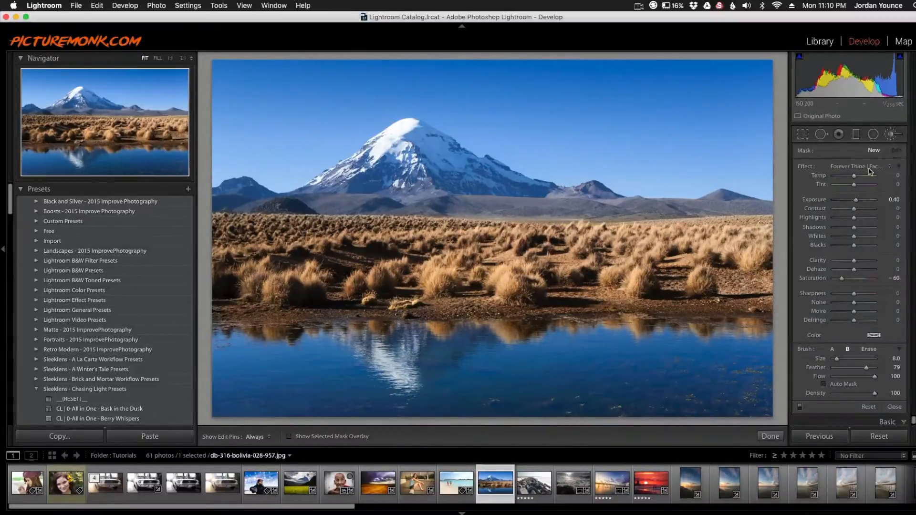
pyautogui.click(882, 177)
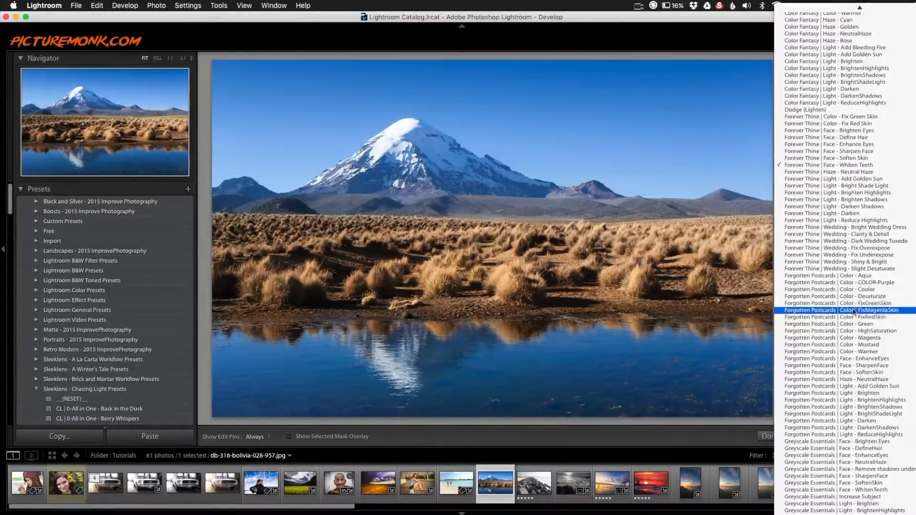
pyautogui.scroll(15, 852, 298)
pyautogui.scroll(4, 851, 298)
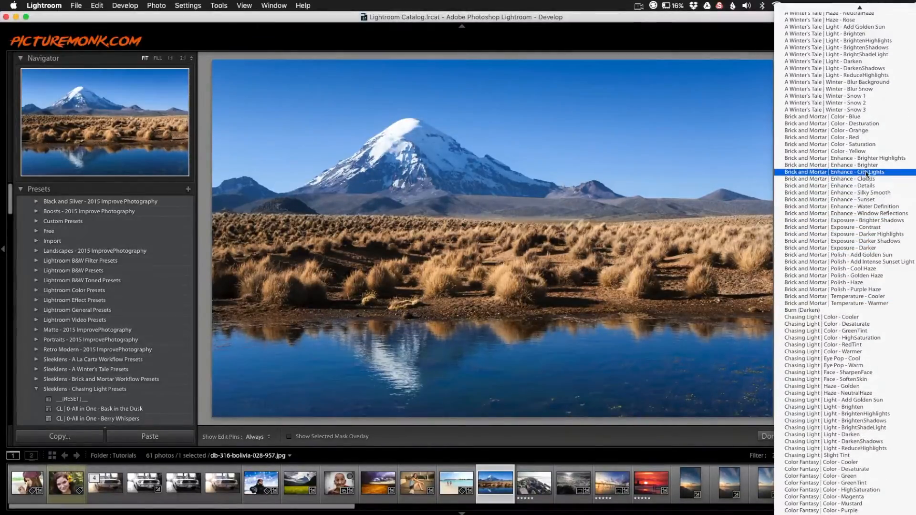
pyautogui.click(858, 199)
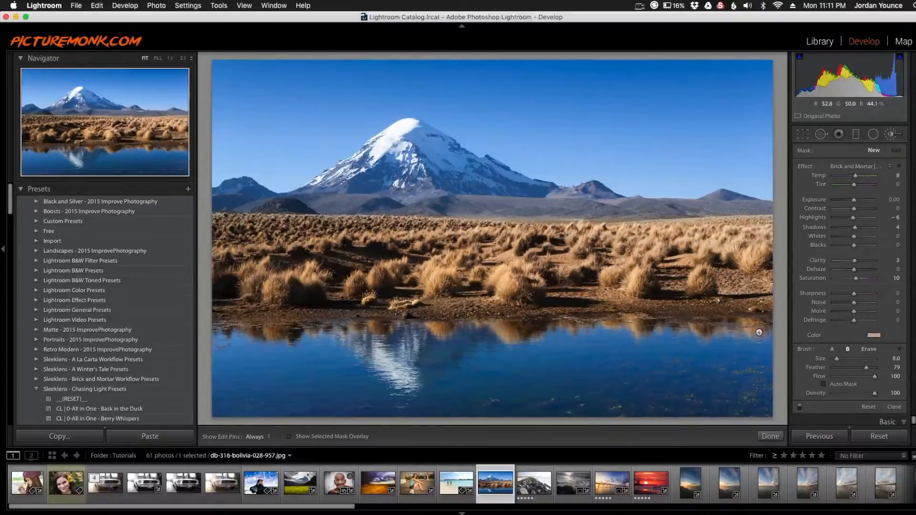
# Paint the sunset effect over the lake water and the dry grassland above the shoreline.
pyautogui.press('h')
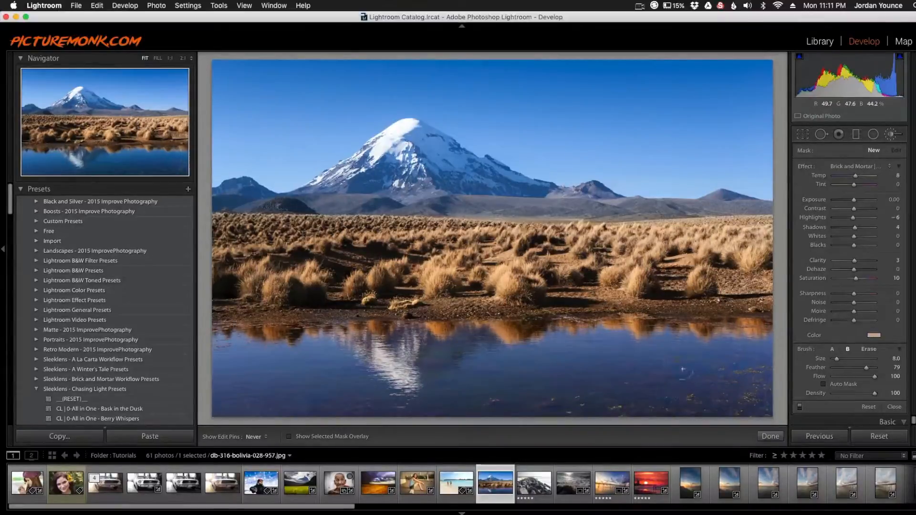
pyautogui.moveTo(609, 325)
pyautogui.mouseDown()
pyautogui.moveTo(164, 328)
pyautogui.moveTo(274, 325)
pyautogui.mouseUp()
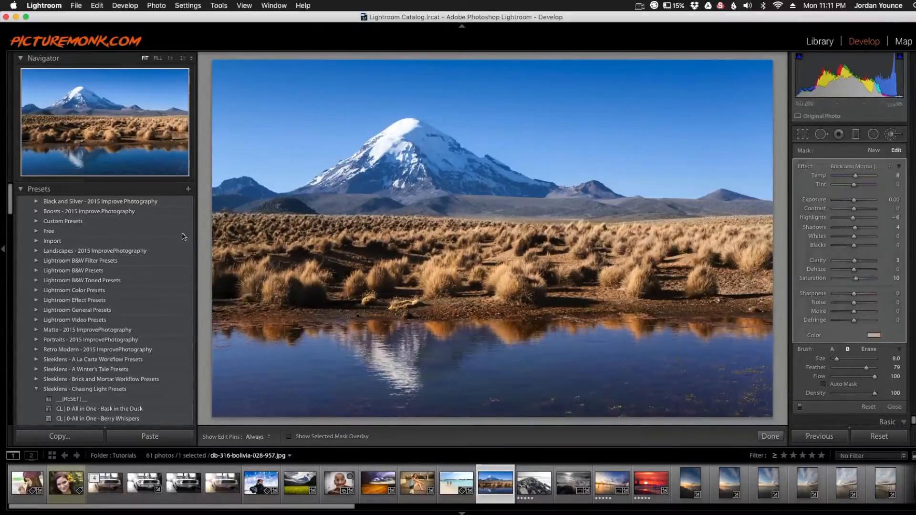
pyautogui.press('h')
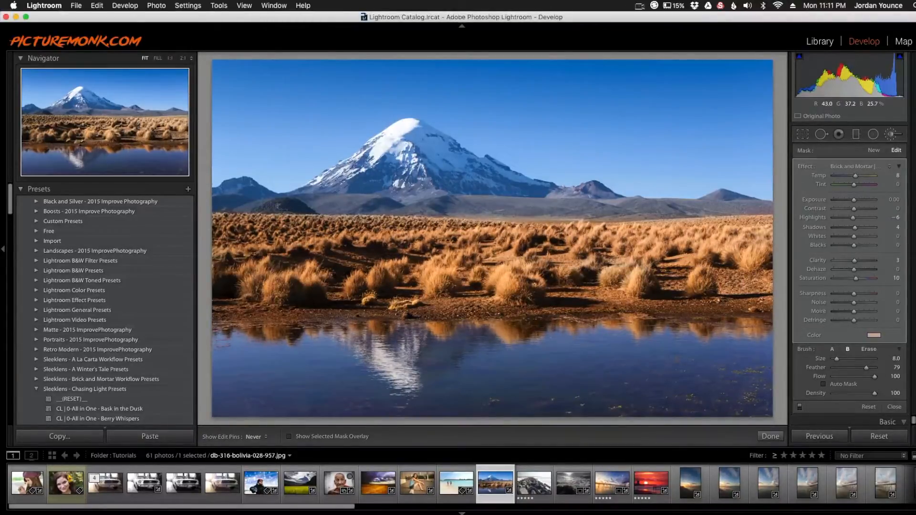
pyautogui.press('h')
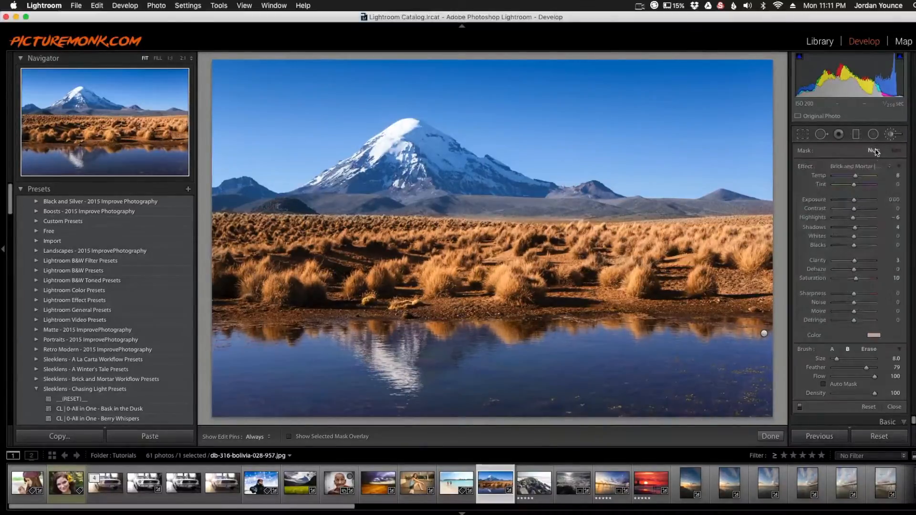
# Begin a new brush mask using the effect preset "Out of the Shadows HDR | Water - Definition".
pyautogui.click(861, 165)
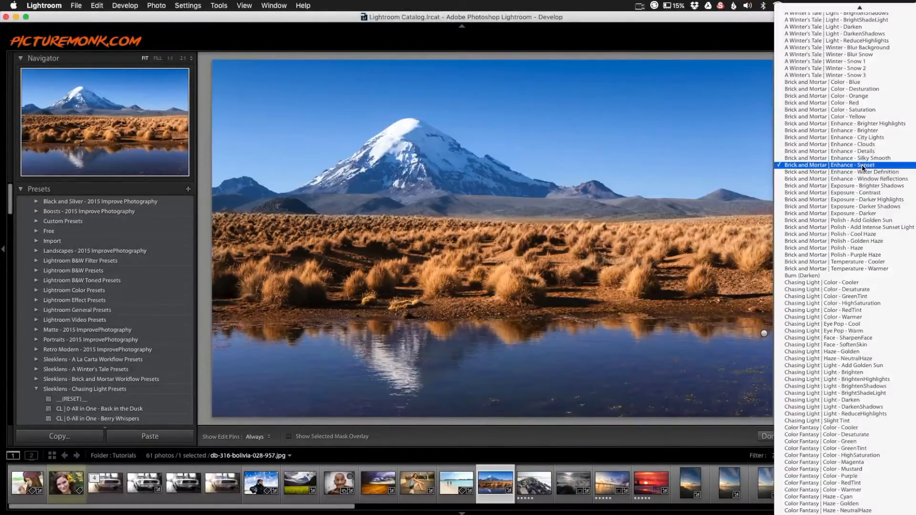
pyautogui.scroll(-5, 865, 326)
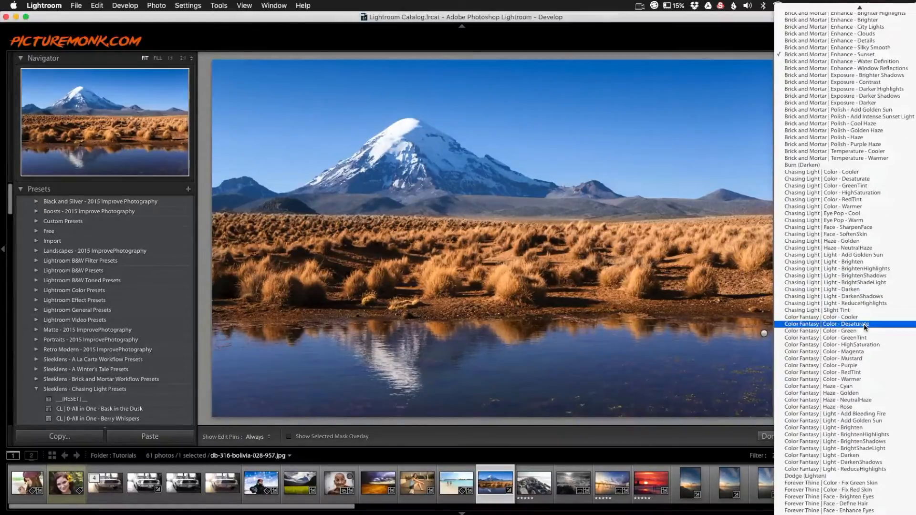
pyautogui.scroll(-15, 865, 326)
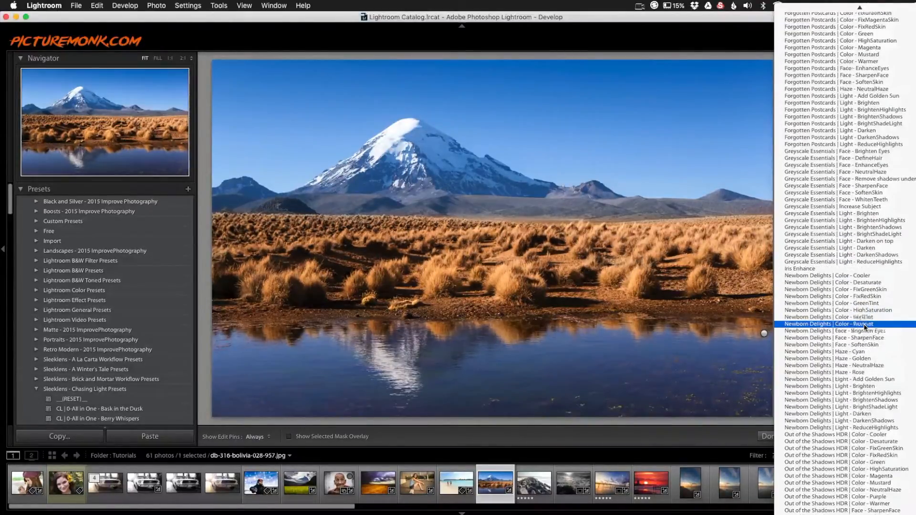
pyautogui.scroll(-10, 865, 353)
pyautogui.click(870, 413)
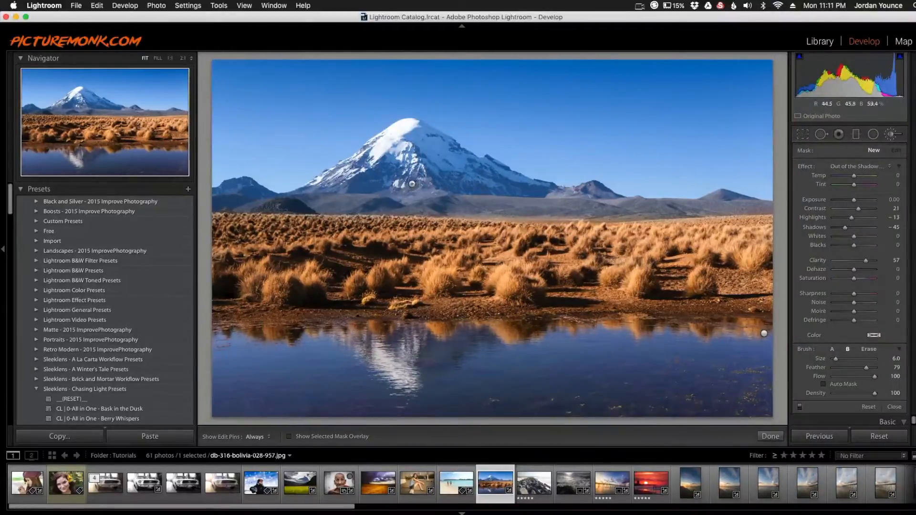
# Set the brush size to 4.0 and paint the definition effect along the lower slopes of the snowy mountain.
pyautogui.press('[')
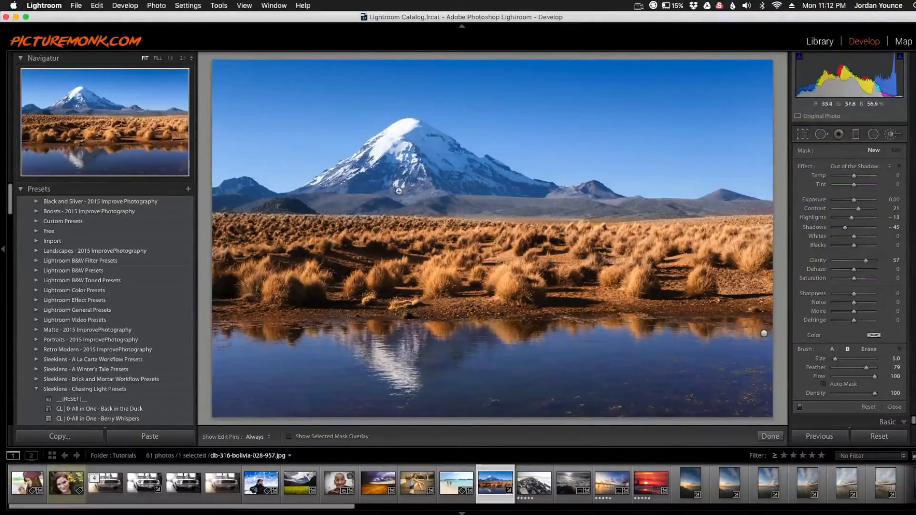
pyautogui.press('[')
pyautogui.press('[')
pyautogui.press('[')
pyautogui.press('[')
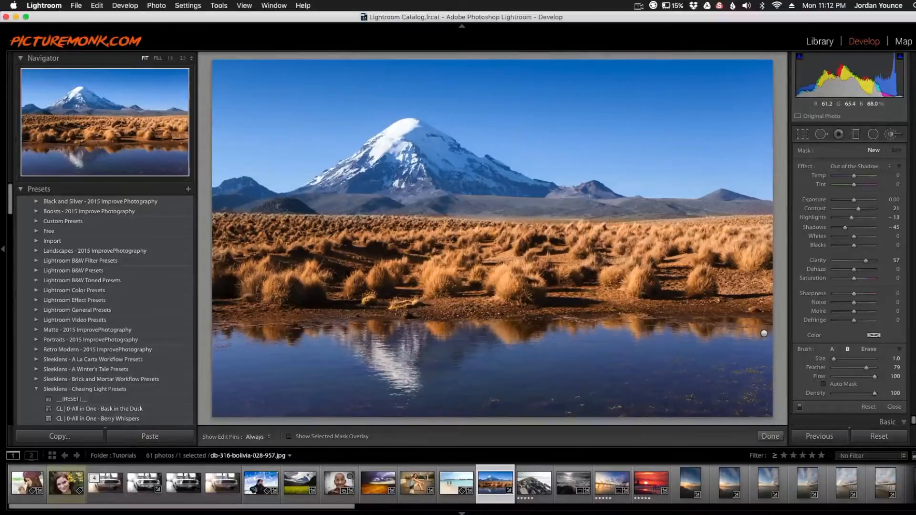
pyautogui.press(']')
pyautogui.press(']')
pyautogui.press(']')
pyautogui.press('[')
pyautogui.press('[')
pyautogui.press('[')
pyautogui.press('[')
pyautogui.press('[')
pyautogui.press('h')
pyautogui.moveTo(408, 185)
pyautogui.mouseDown()
pyautogui.moveTo(351, 205)
pyautogui.moveTo(286, 204)
pyautogui.moveTo(582, 210)
pyautogui.moveTo(224, 202)
pyautogui.moveTo(236, 186)
pyautogui.moveTo(289, 200)
pyautogui.moveTo(338, 180)
pyautogui.mouseUp()
pyautogui.press('h')
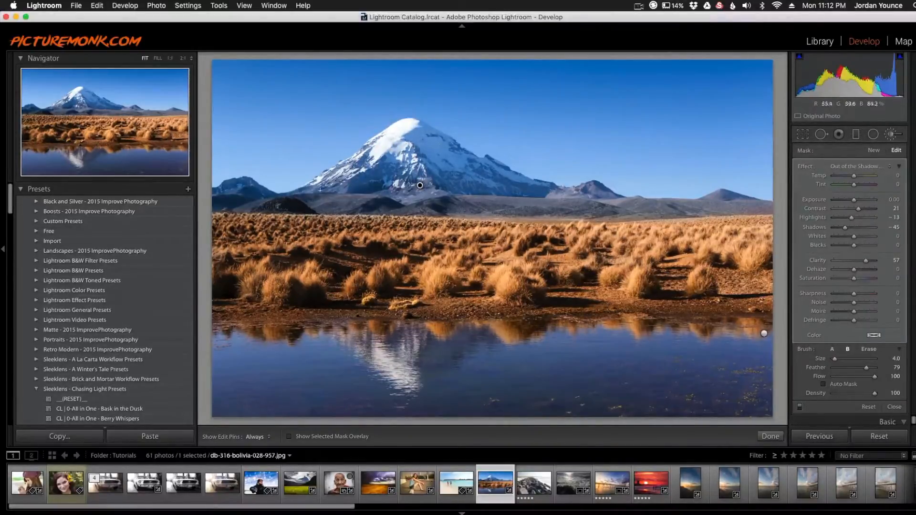
# Show the selected mask overlay and extend the painted mask over the whole snowy peak and the surrounding hills.
pyautogui.click(327, 439)
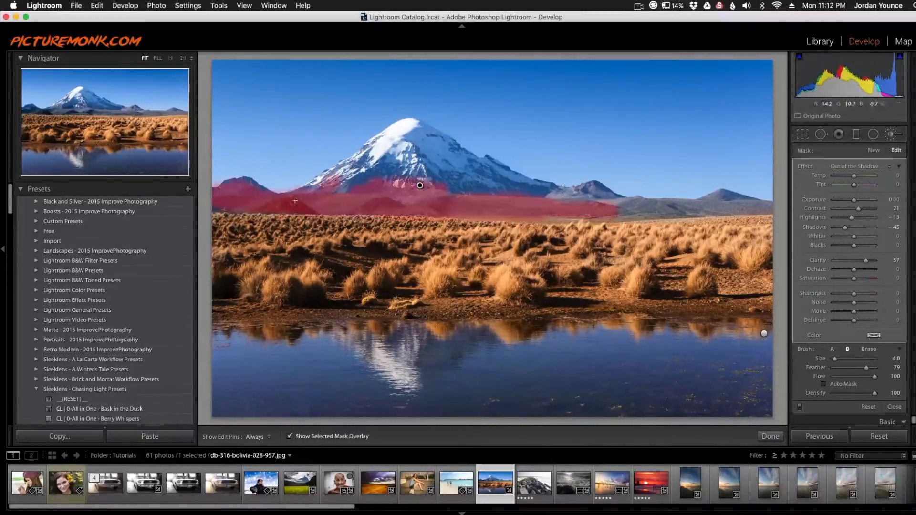
pyautogui.press('h')
pyautogui.moveTo(246, 186)
pyautogui.mouseDown()
pyautogui.moveTo(350, 164)
pyautogui.moveTo(413, 122)
pyautogui.moveTo(472, 164)
pyautogui.moveTo(551, 195)
pyautogui.mouseUp()
pyautogui.moveTo(338, 201)
pyautogui.mouseDown()
pyautogui.moveTo(428, 147)
pyautogui.moveTo(495, 186)
pyautogui.moveTo(378, 124)
pyautogui.moveTo(471, 163)
pyautogui.mouseUp()
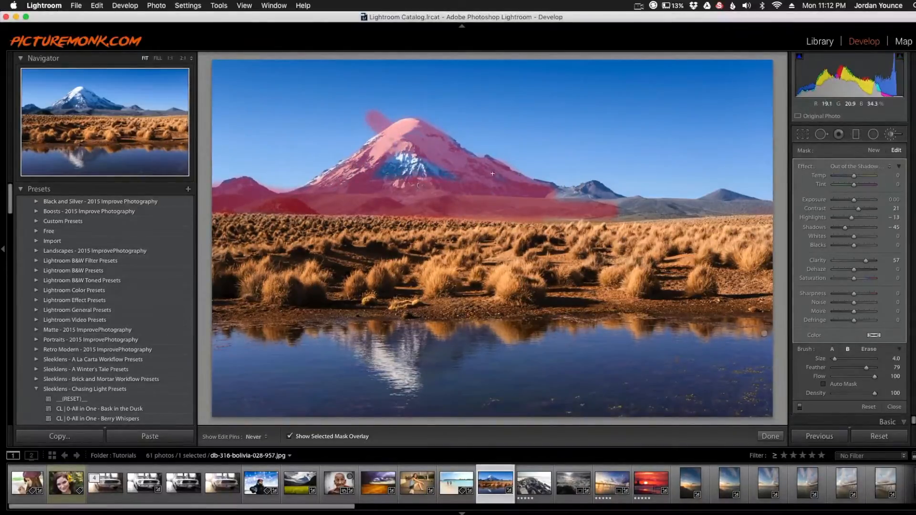
pyautogui.moveTo(421, 167); pyautogui.dragTo(396, 163)
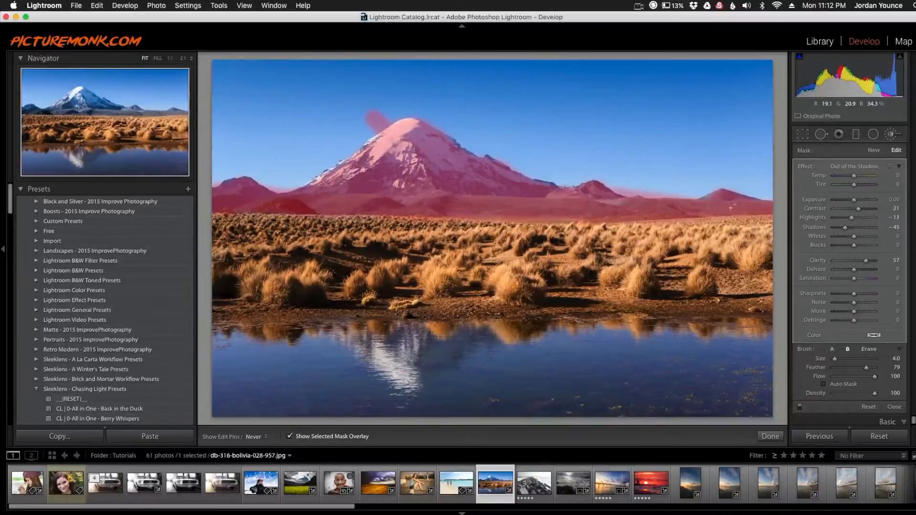
pyautogui.press('h')
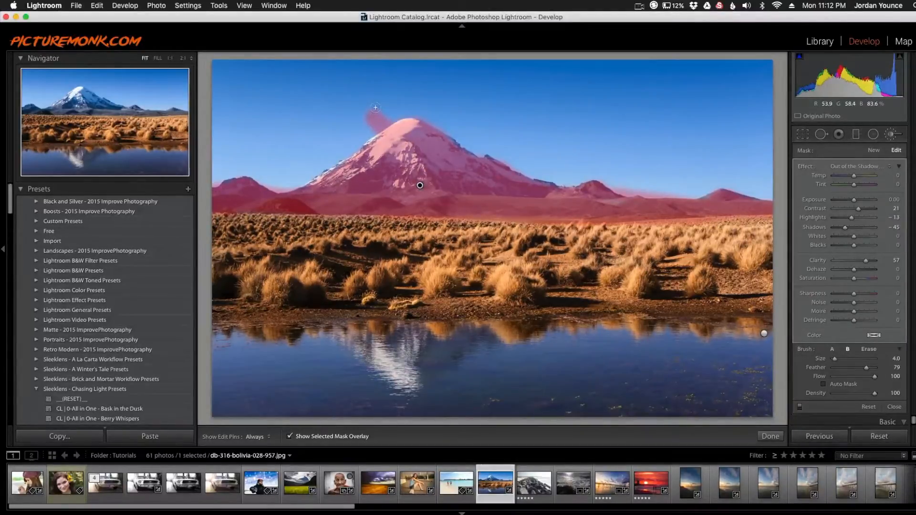
# Erase the mask spill in the sky beside the summit's left side and hide the mask overlay.
pyautogui.press('alt')
pyautogui.press('h')
pyautogui.moveTo(374, 106)
pyautogui.mouseDown()
pyautogui.moveTo(365, 129)
pyautogui.moveTo(384, 116)
pyautogui.mouseUp()
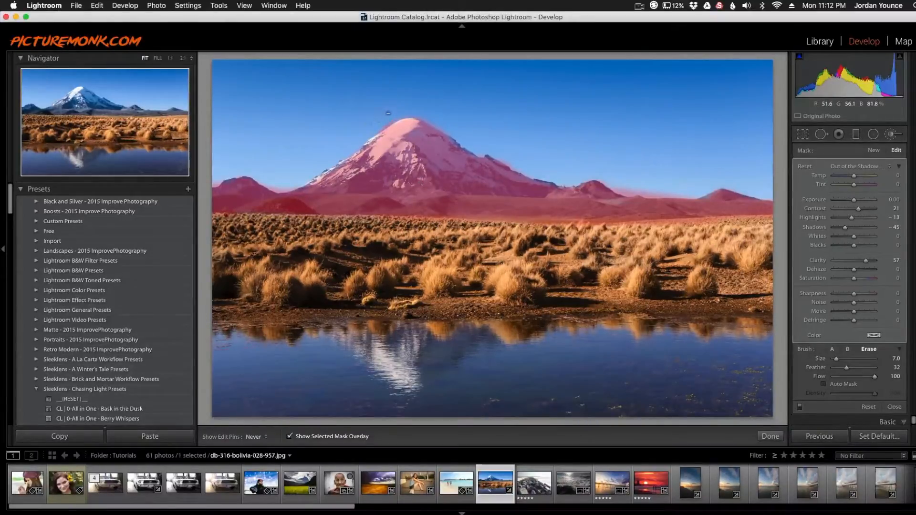
pyautogui.press('h')
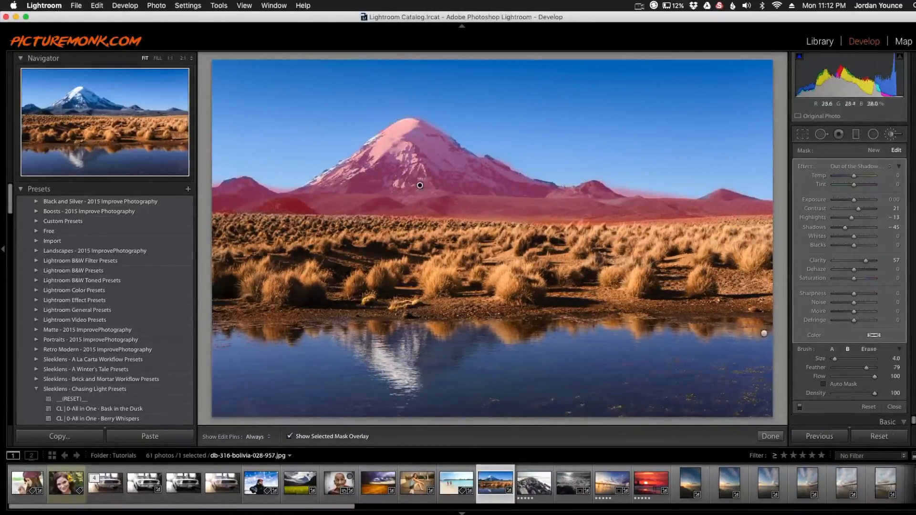
pyautogui.click(289, 436)
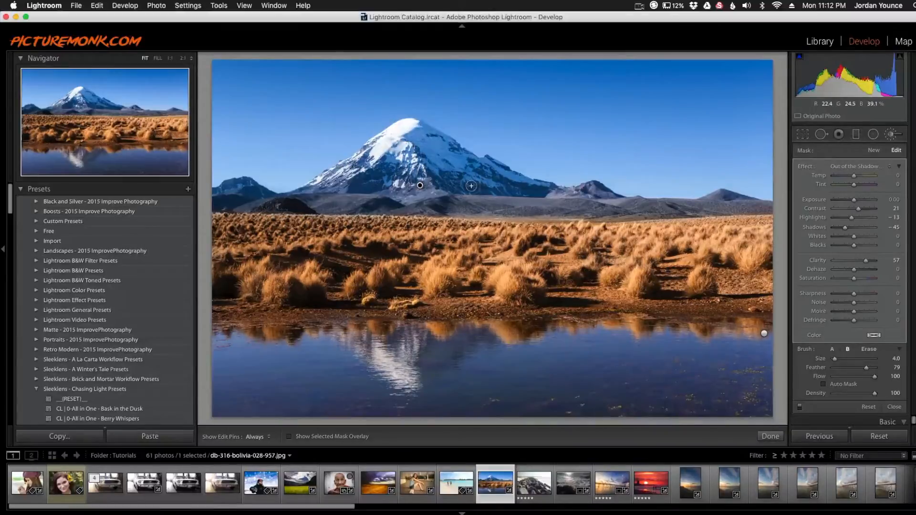
# Draw a diagonal Graduated Filter from the upper right of the sky down toward the lake.
pyautogui.click(856, 135)
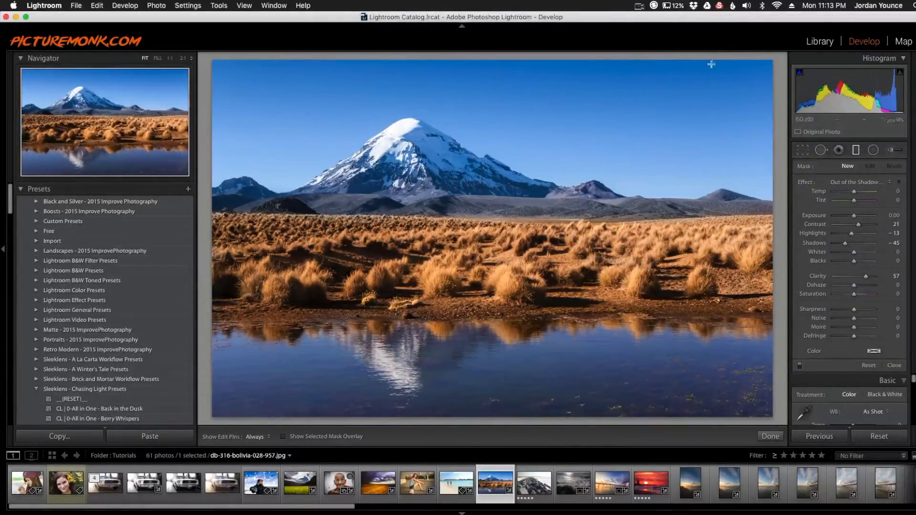
pyautogui.moveTo(711, 57); pyautogui.dragTo(632, 264)
pyautogui.moveTo(577, 301); pyautogui.dragTo(525, 373)
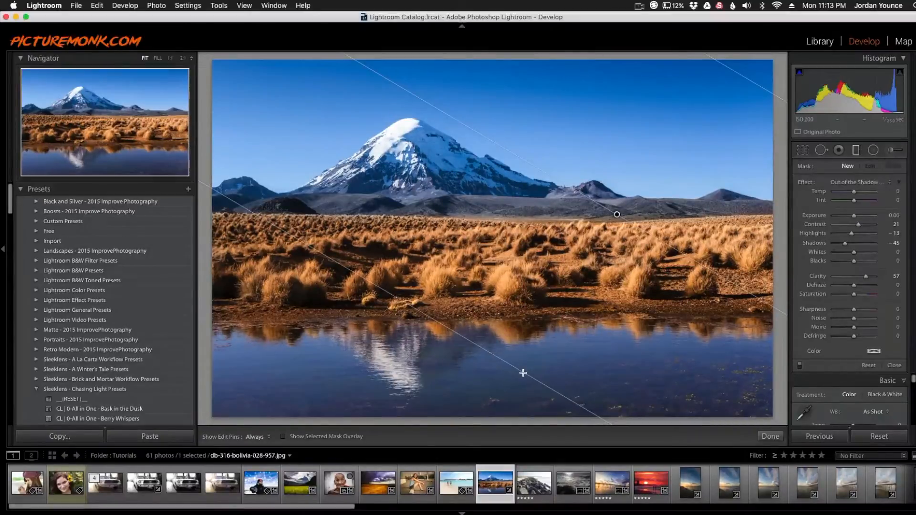
# Apply the effect preset "A Winter's Tale | Light - Add Golden Sun" to the graduated filter.
pyautogui.click(845, 184)
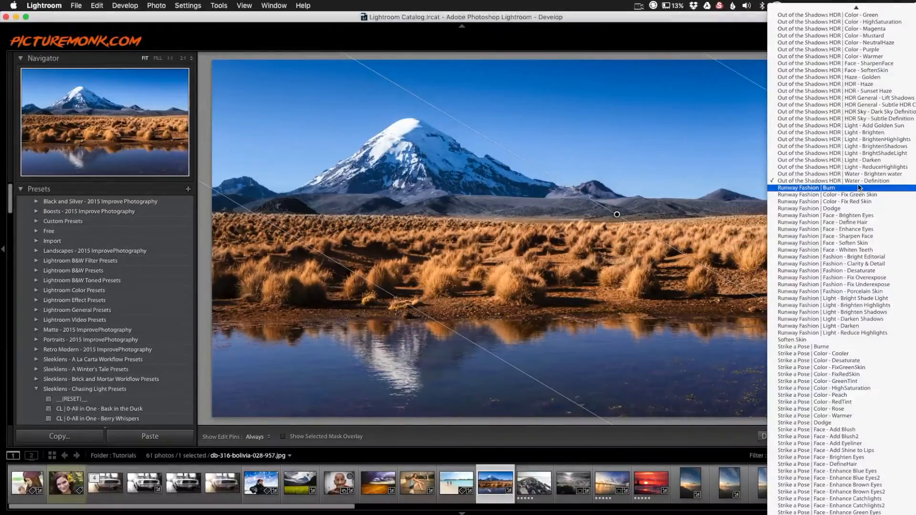
pyautogui.scroll(3, 846, 325)
pyautogui.scroll(20, 847, 326)
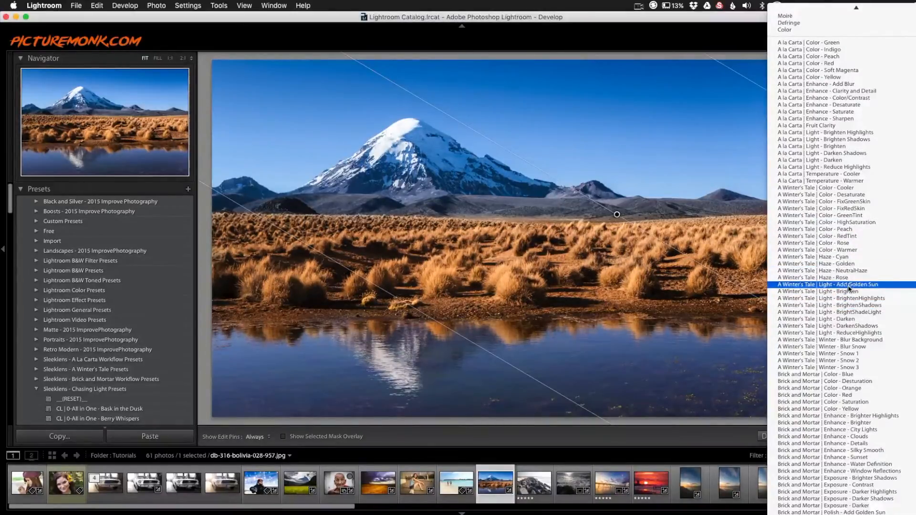
pyautogui.click(849, 284)
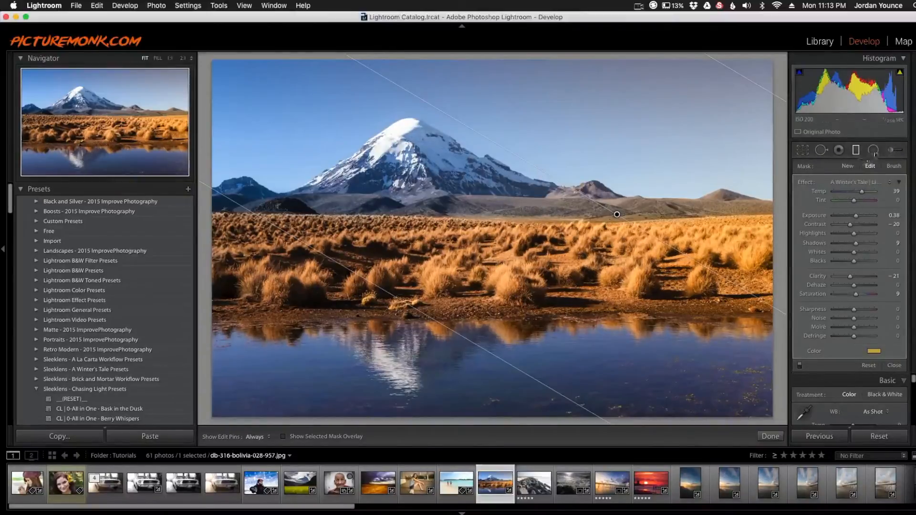
# Start a new Adjustment Brush mask with the effect preset "Forever Thine | Face - Whiten Teeth".
pyautogui.click(890, 150)
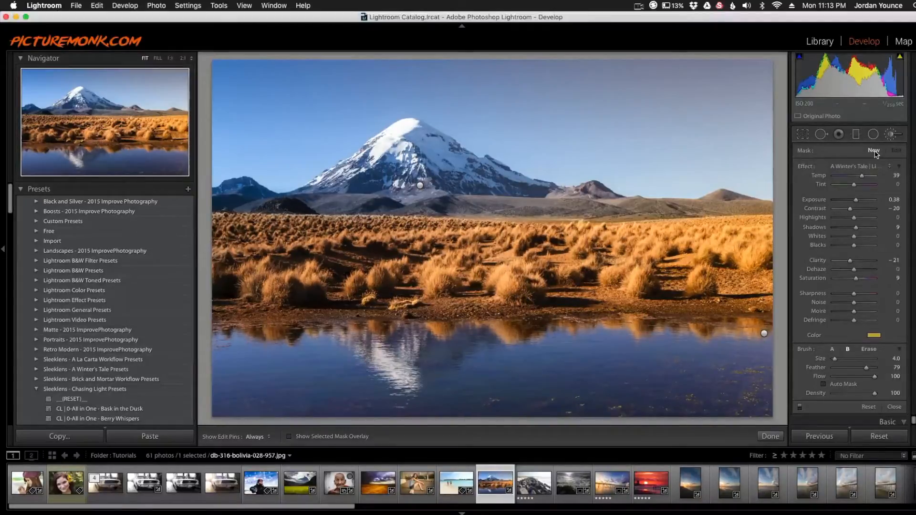
pyautogui.click(870, 166)
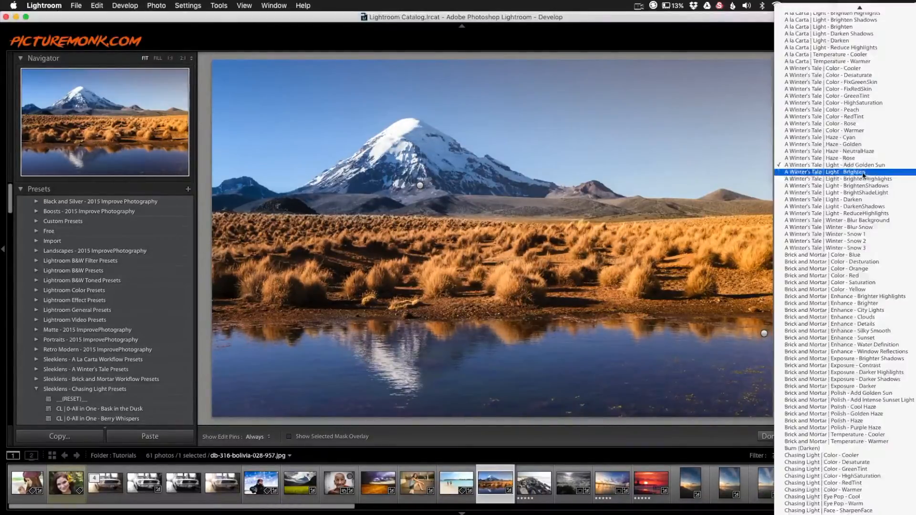
pyautogui.scroll(-20, 848, 387)
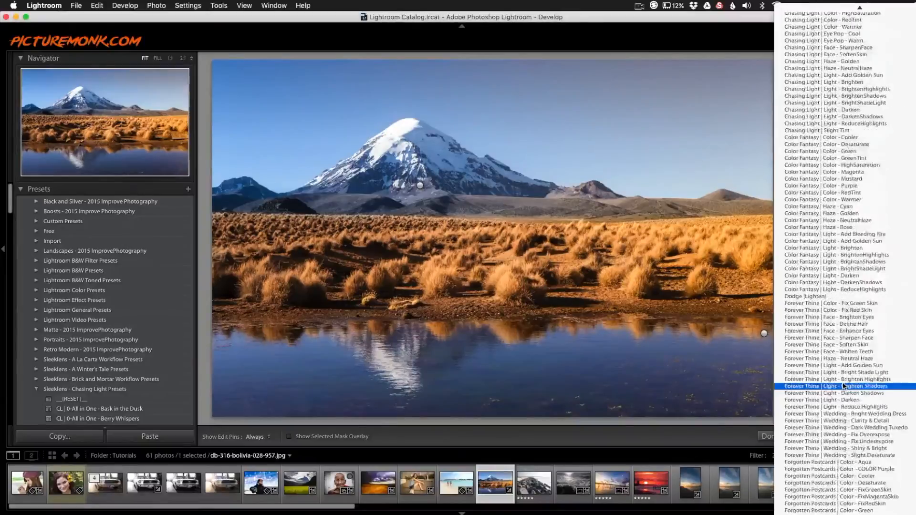
pyautogui.scroll(-15, 848, 387)
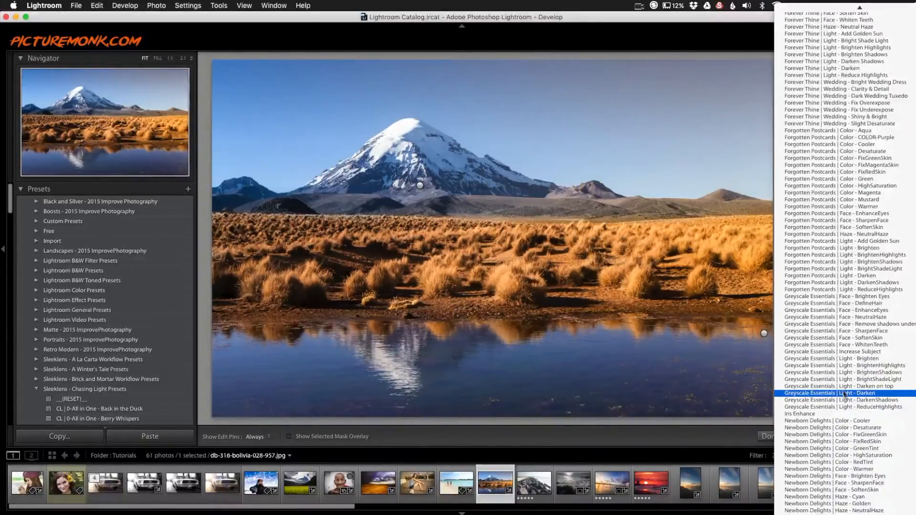
pyautogui.scroll(15, 835, 392)
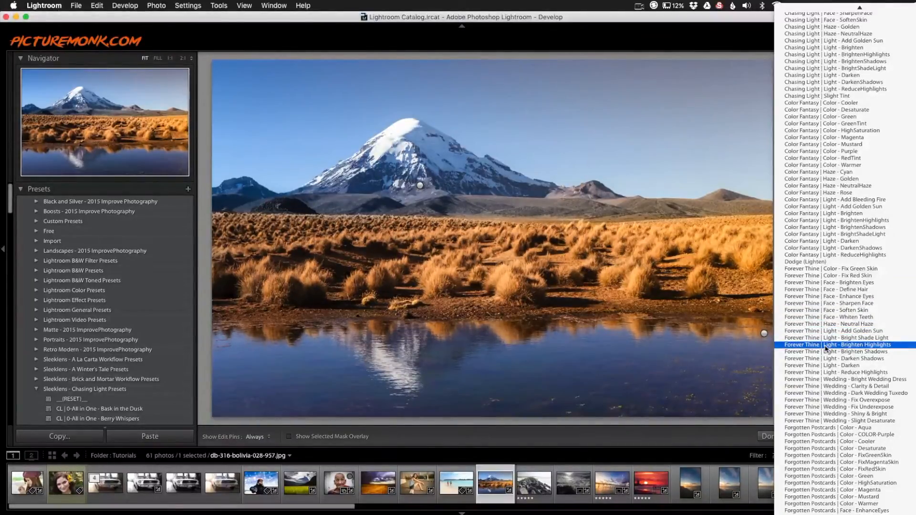
pyautogui.click(839, 319)
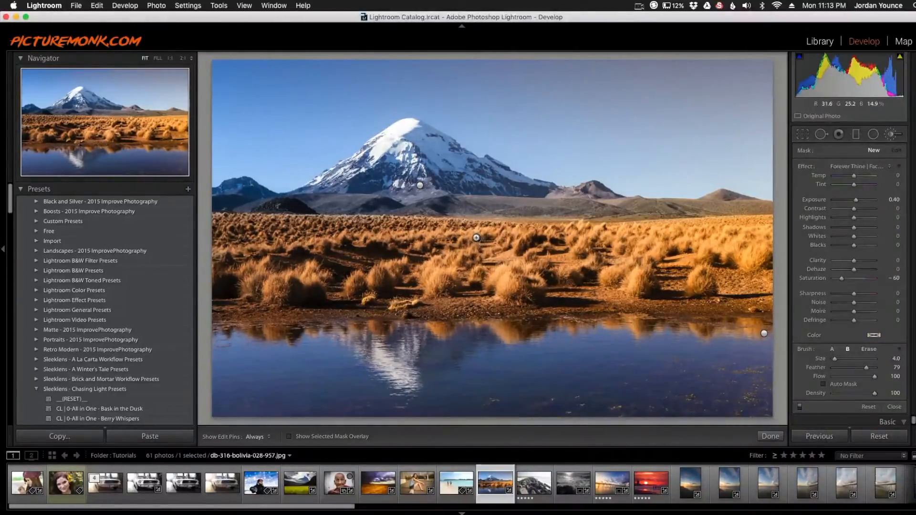
# Set the brush size to 10.0 and paint the desaturating effect over the grassland, shoreline and grass reflections.
pyautogui.scroll(6, 353, 257)
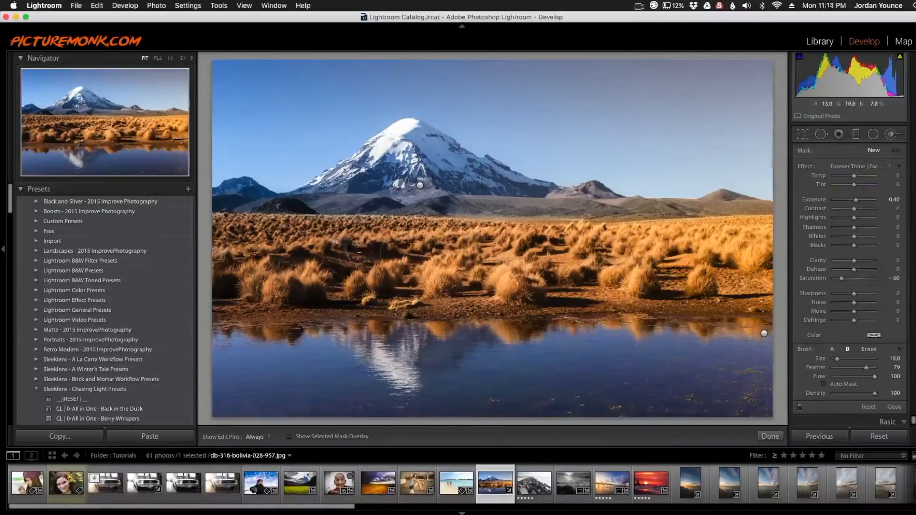
pyautogui.press('h')
pyautogui.moveTo(319, 233)
pyautogui.mouseDown()
pyautogui.moveTo(756, 232)
pyautogui.moveTo(682, 249)
pyautogui.moveTo(258, 267)
pyautogui.moveTo(286, 279)
pyautogui.moveTo(544, 282)
pyautogui.mouseUp()
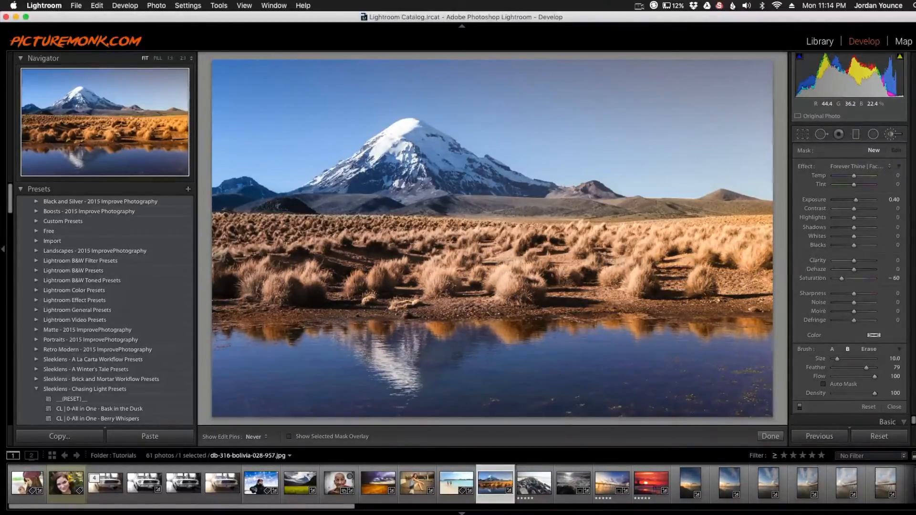
pyautogui.moveTo(231, 288)
pyautogui.mouseDown()
pyautogui.moveTo(246, 310)
pyautogui.moveTo(272, 316)
pyautogui.mouseUp()
pyautogui.press('h')
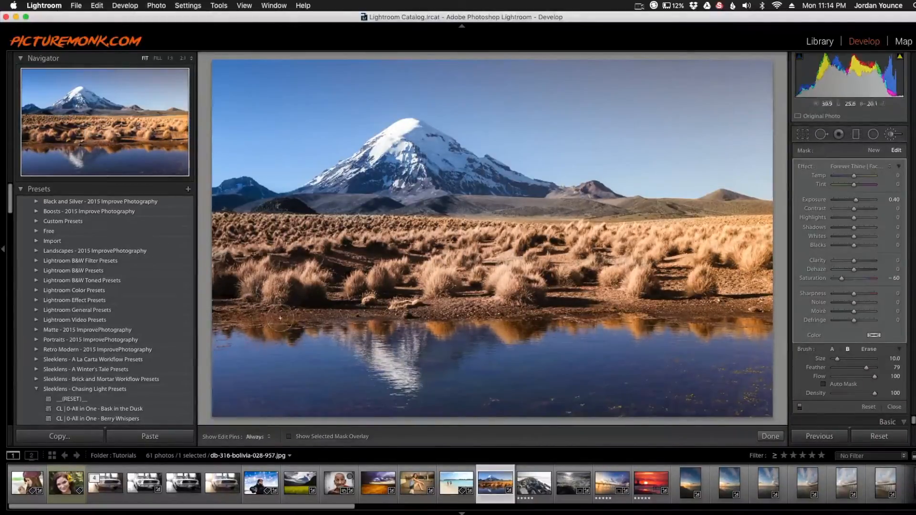
pyautogui.moveTo(392, 308)
pyautogui.mouseDown()
pyautogui.moveTo(454, 294)
pyautogui.moveTo(448, 289)
pyautogui.mouseUp()
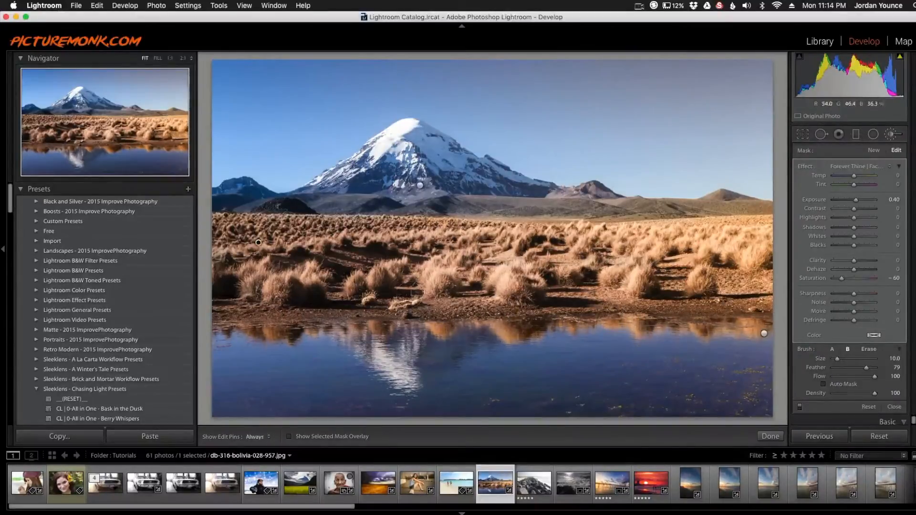
# Finish the brush adjustments and compare the photo's before and after versions side by side.
pyautogui.click(767, 436)
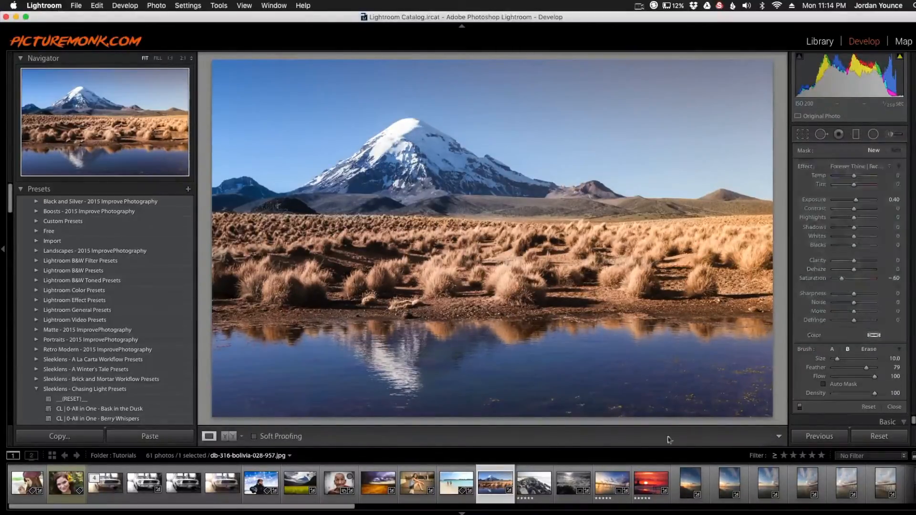
pyautogui.click(228, 436)
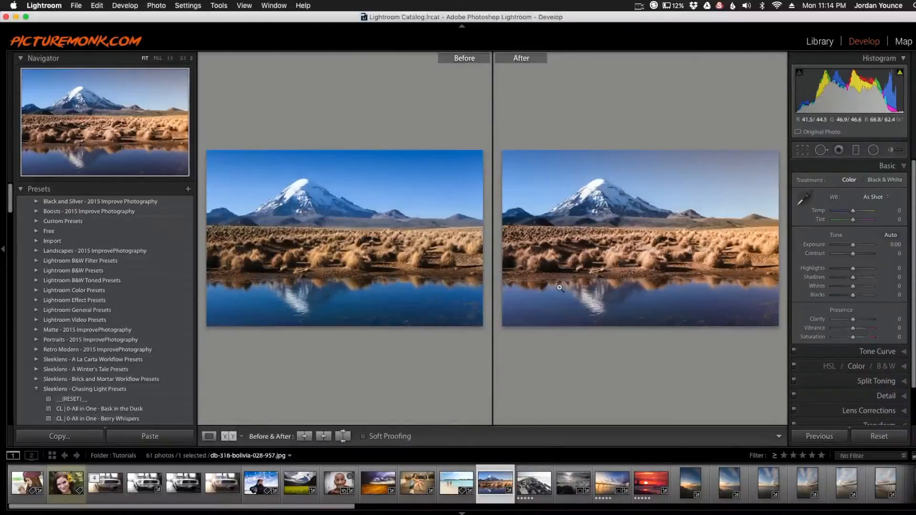